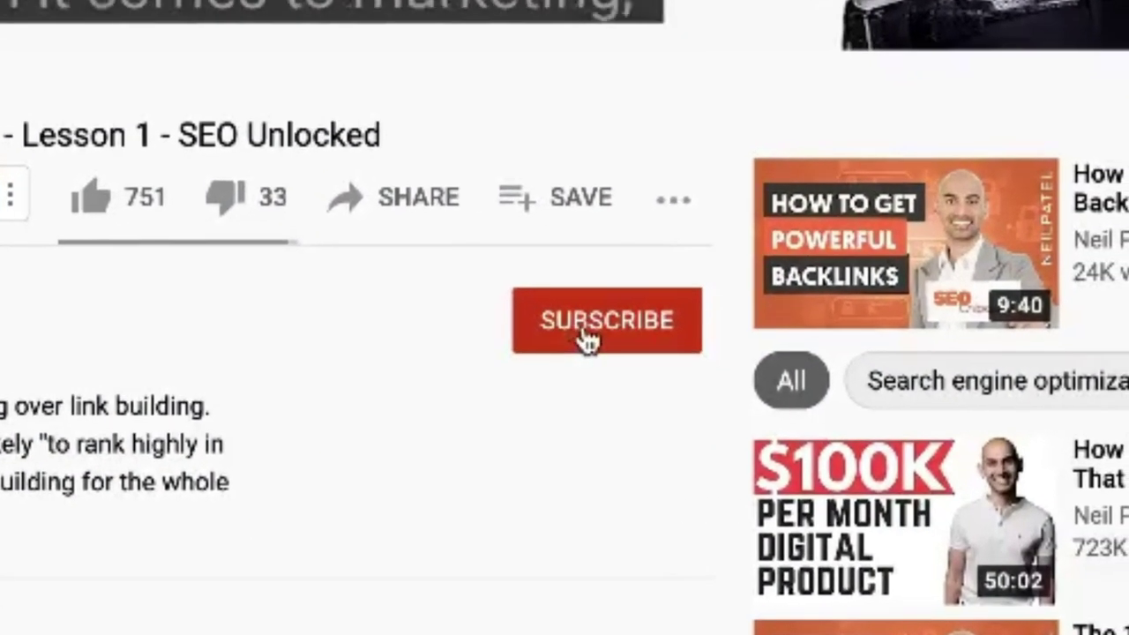
{"action": "left_click", "coordinate": [587, 340]}
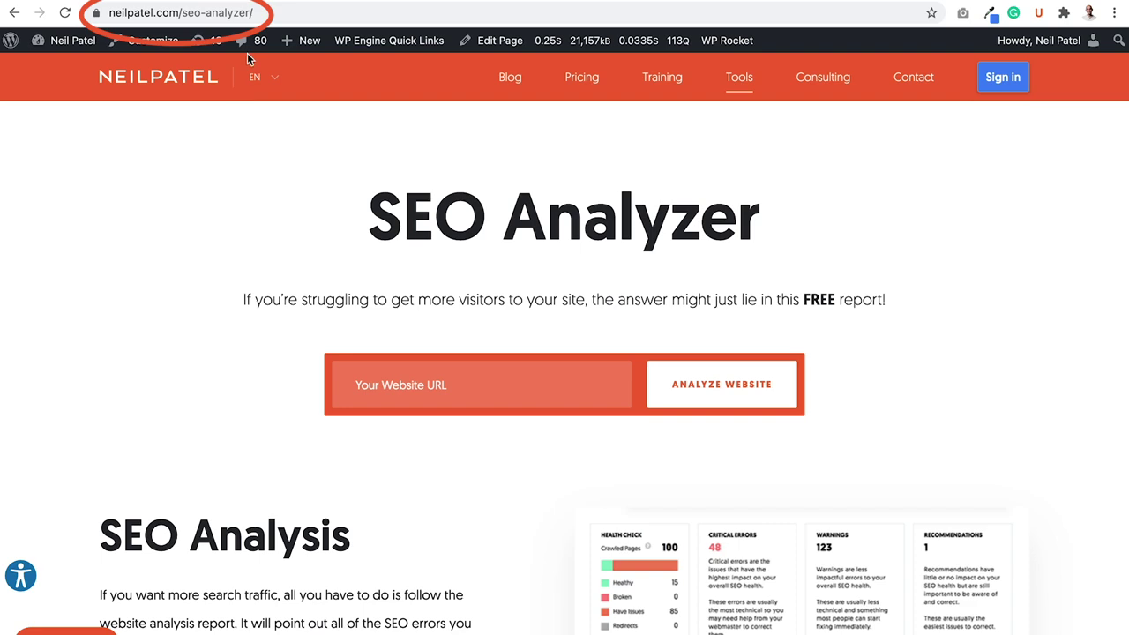
{"action": "left_click", "coordinate": [263, 14]}
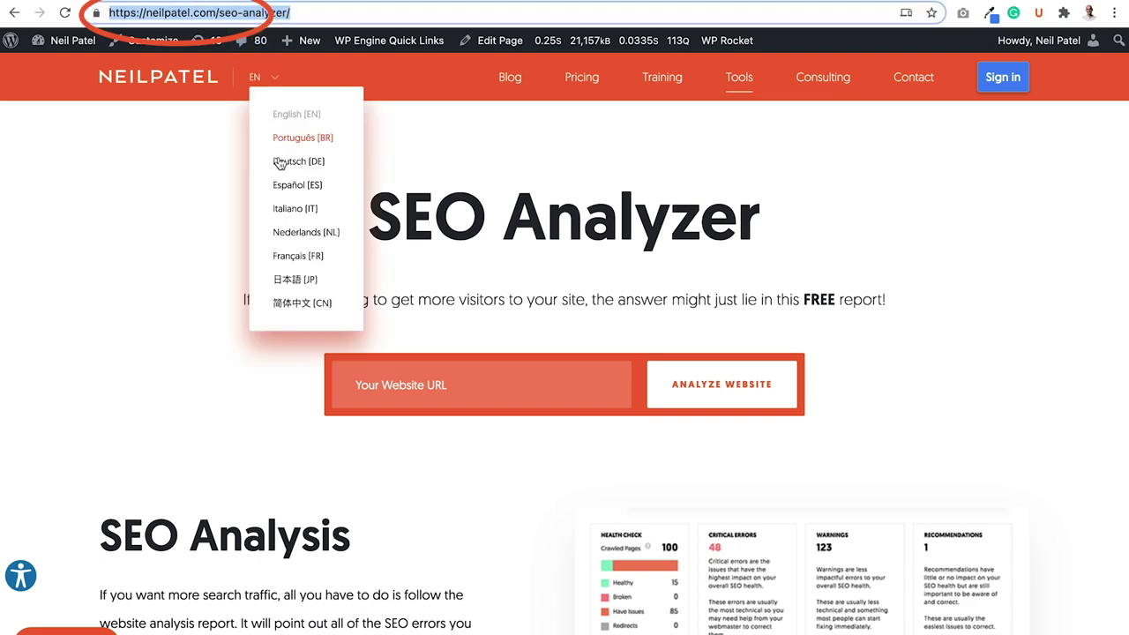
{"action": "left_click", "coordinate": [181, 230]}
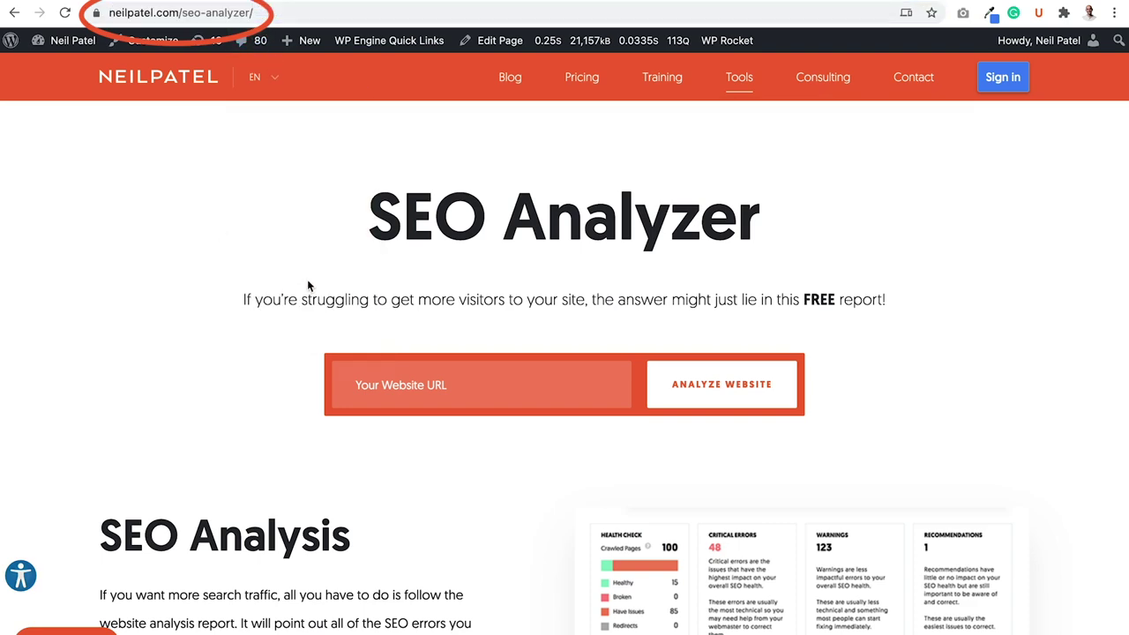
- Run the SEO Analyzer on the website neilpatel.com
{"action": "left_click", "coordinate": [440, 384]}
{"action": "left_click", "coordinate": [446, 428]}
{"action": "left_click", "coordinate": [696, 386]}
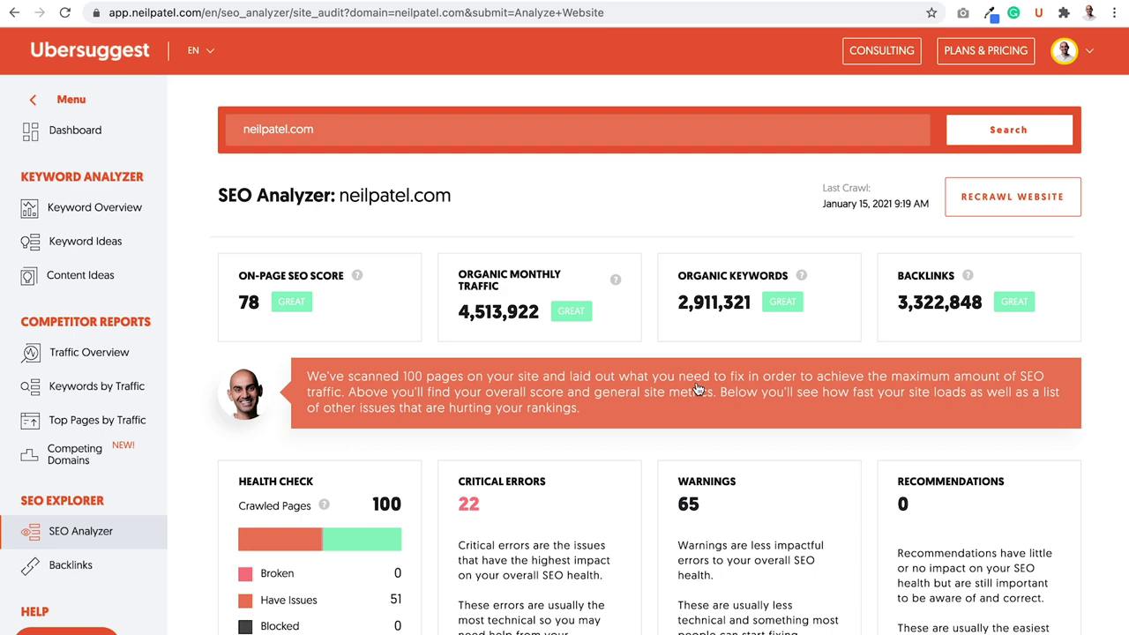
- Examine the report's overall SEO metrics, health check, error and warning cards, desktop and mobile site speed, and top SEO issues
{"action": "scroll", "coordinate": [672, 452], "scroll_direction": "down", "scroll_amount": 2}
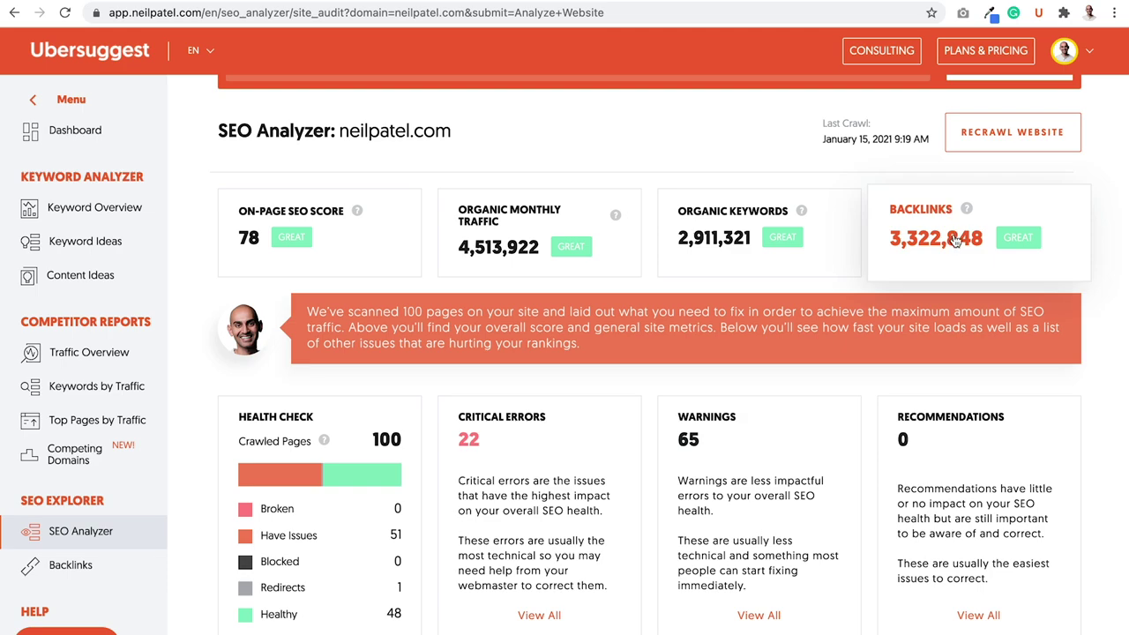
{"action": "scroll", "coordinate": [366, 331], "scroll_direction": "down", "scroll_amount": 2}
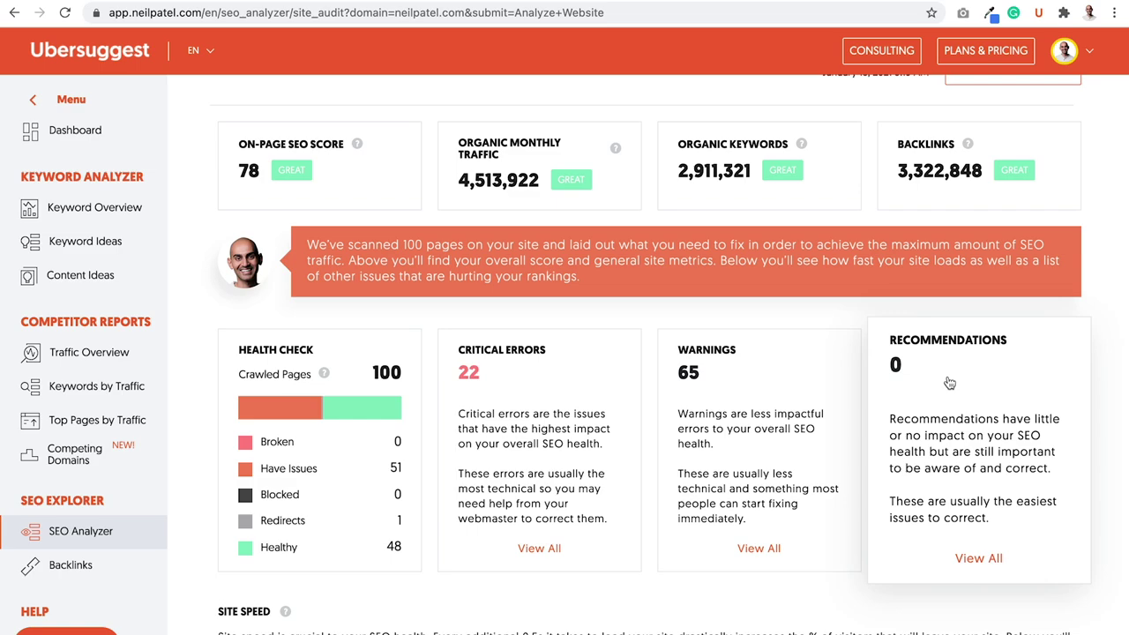
{"action": "scroll", "coordinate": [786, 345], "scroll_direction": "down", "scroll_amount": 5}
{"action": "scroll", "coordinate": [786, 346], "scroll_direction": "down", "scroll_amount": 1}
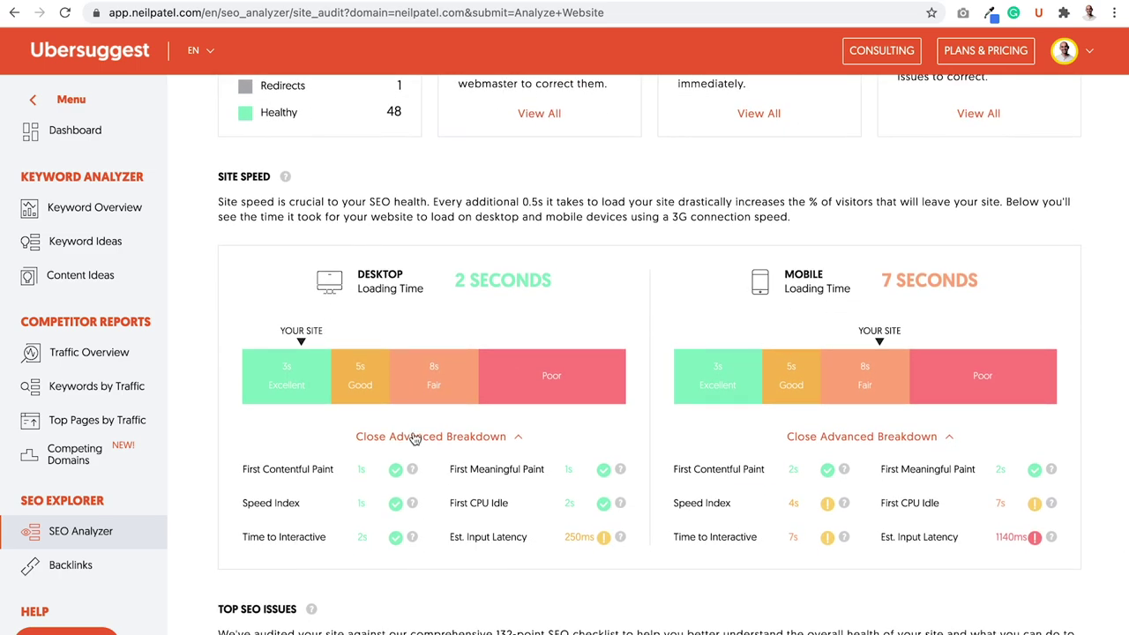
{"action": "scroll", "coordinate": [768, 352], "scroll_direction": "down", "scroll_amount": 3}
{"action": "scroll", "coordinate": [768, 351], "scroll_direction": "down", "scroll_amount": 2}
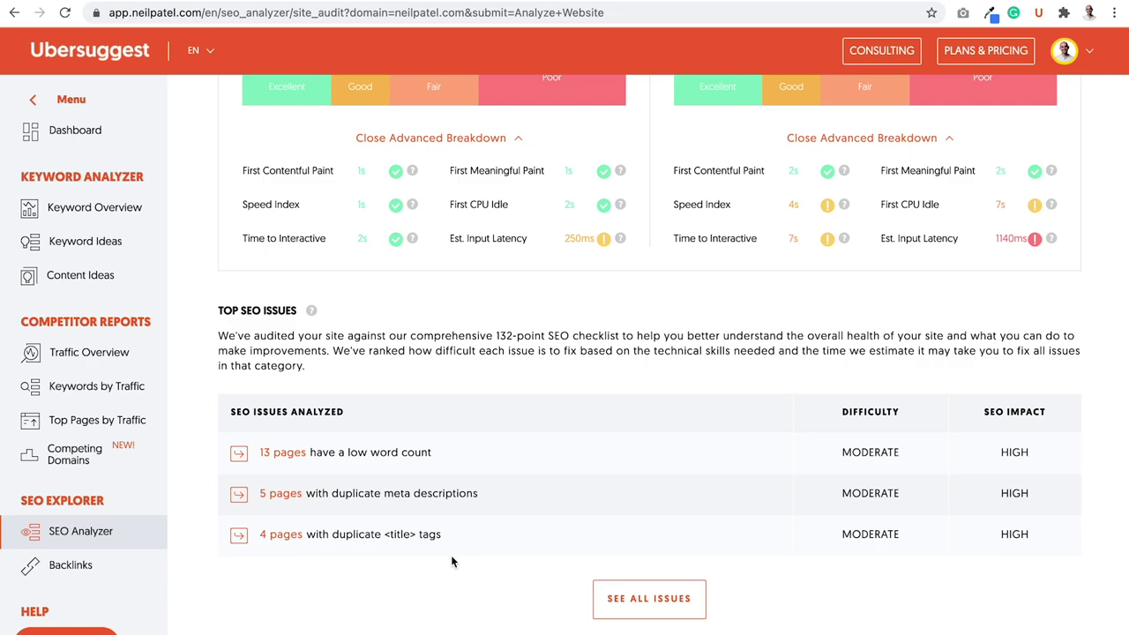
{"action": "scroll", "coordinate": [452, 561], "scroll_direction": "up", "scroll_amount": 10}
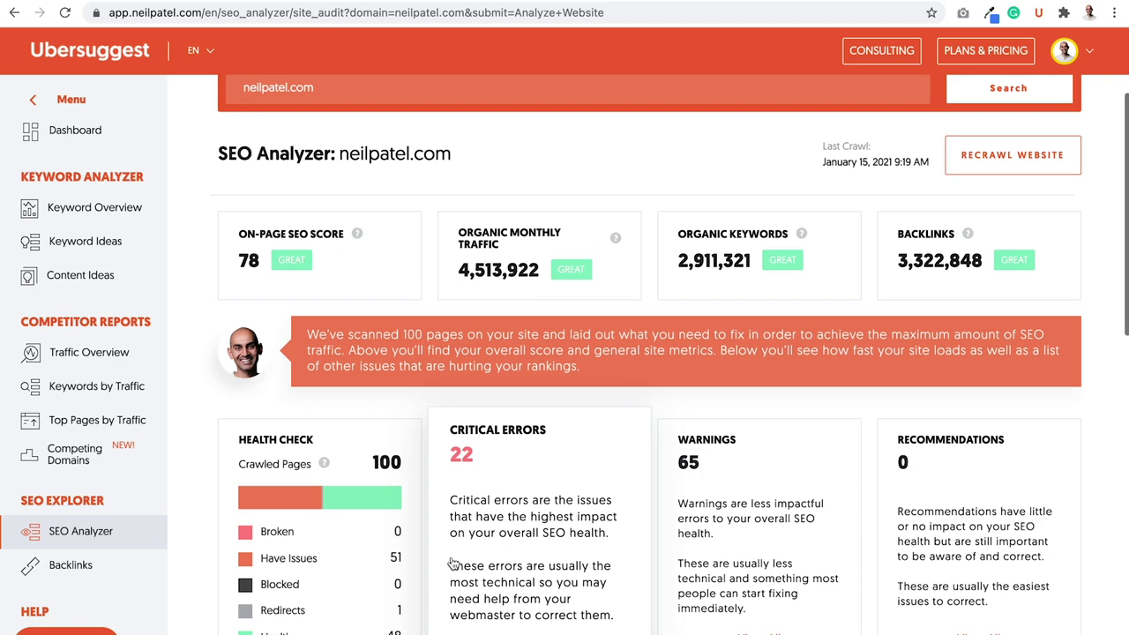
{"action": "scroll", "coordinate": [526, 345], "scroll_direction": "down", "scroll_amount": 2}
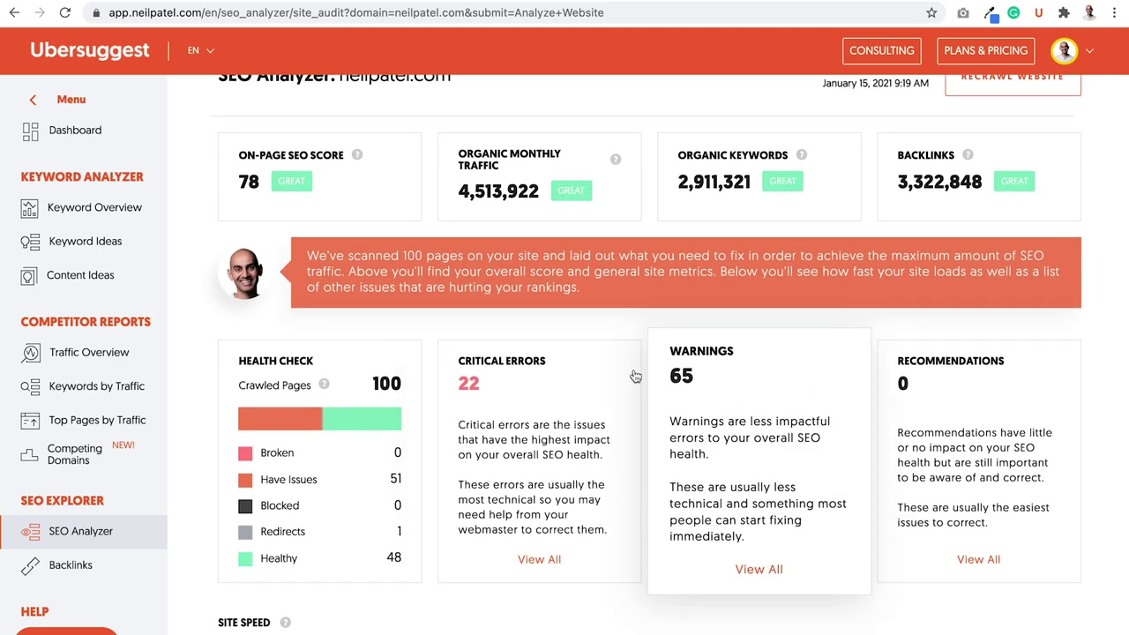
{"action": "scroll", "coordinate": [489, 415], "scroll_direction": "down", "scroll_amount": 10}
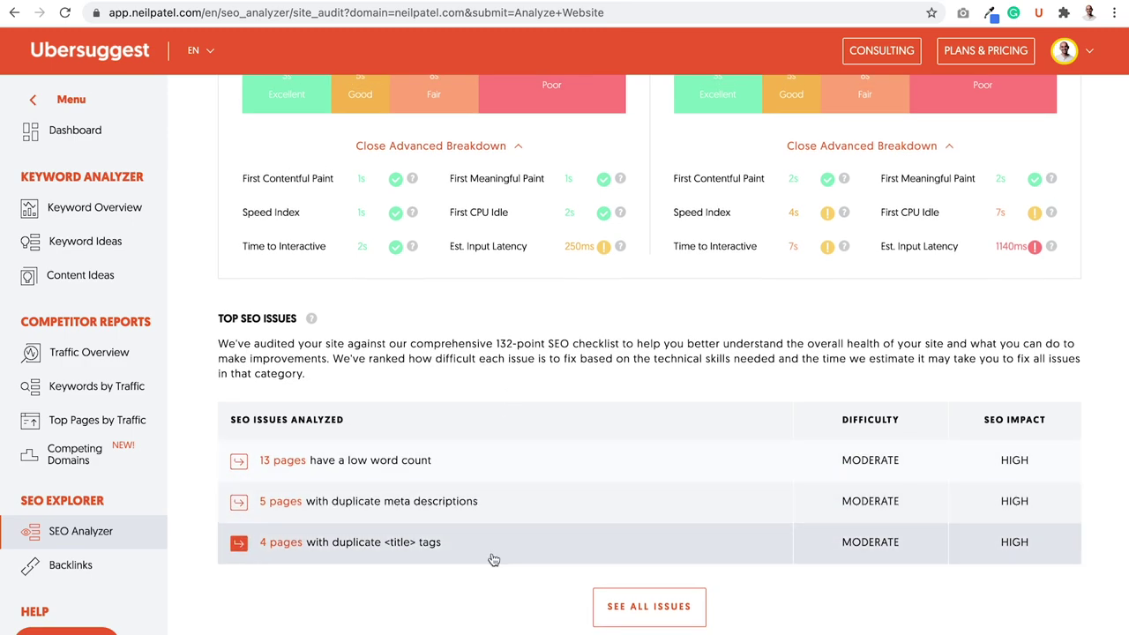
{"action": "scroll", "coordinate": [491, 559], "scroll_direction": "up", "scroll_amount": 5}
{"action": "scroll", "coordinate": [491, 552], "scroll_direction": "up", "scroll_amount": 2}
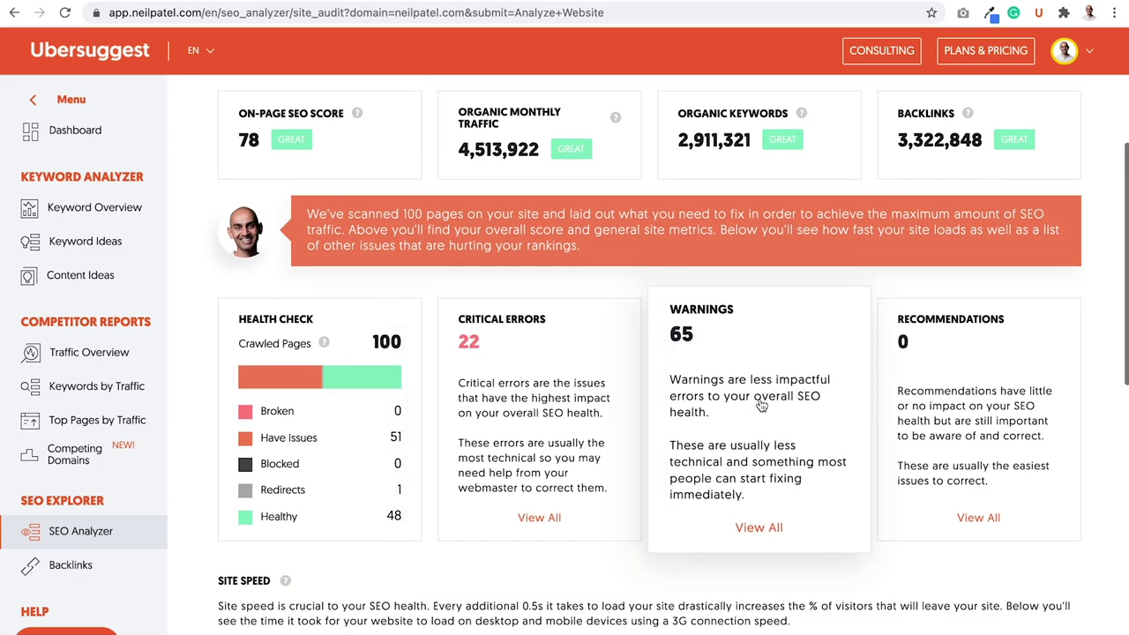
- Open the critical errors list and read the fix explanations for low word count and duplicate meta descriptions
{"action": "left_click", "coordinate": [528, 429]}
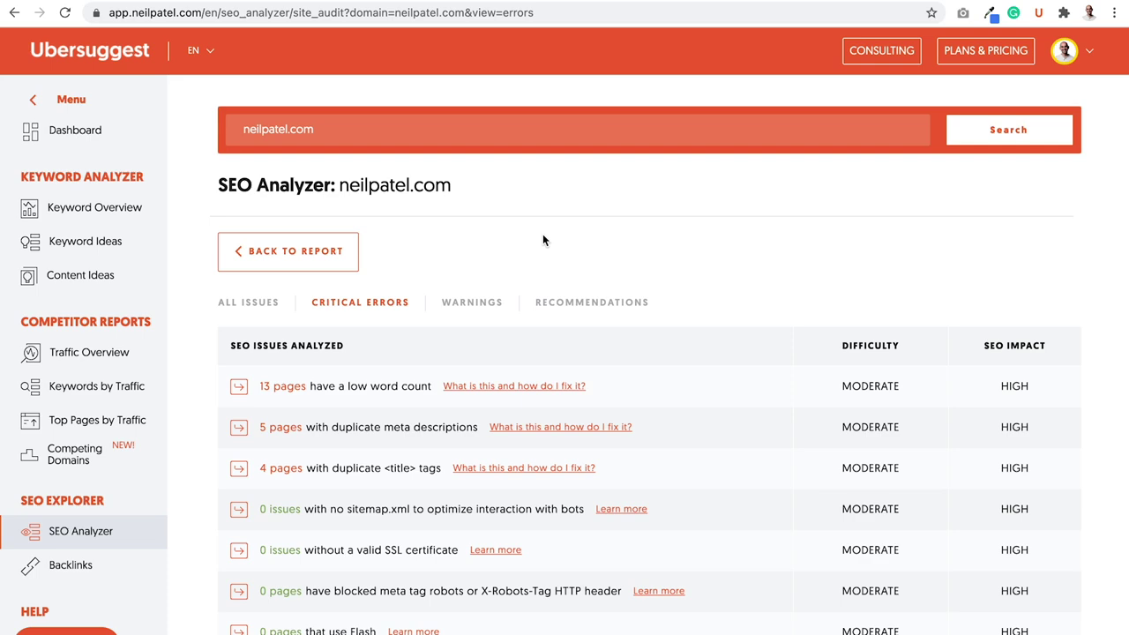
{"action": "scroll", "coordinate": [543, 239], "scroll_direction": "down", "scroll_amount": 3}
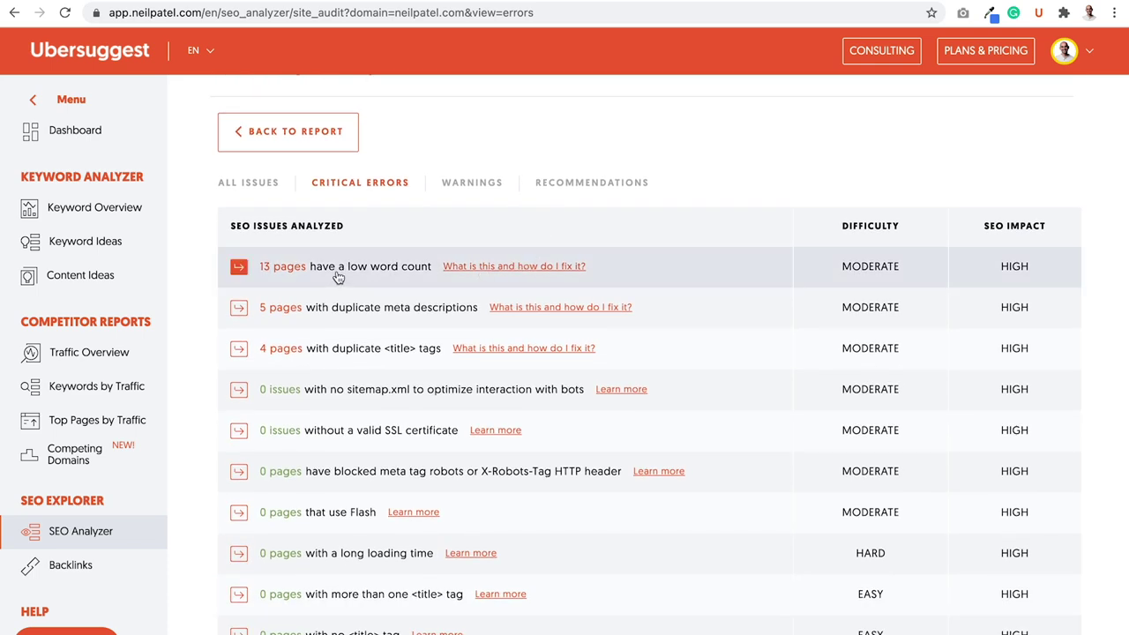
{"action": "left_click", "coordinate": [550, 268]}
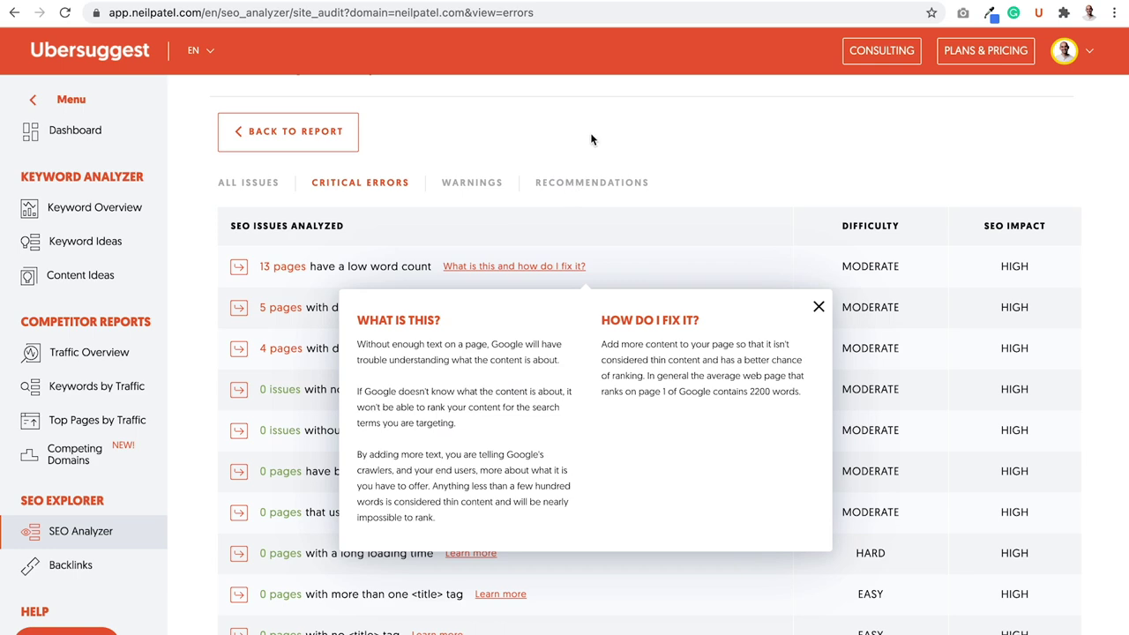
{"action": "left_click", "coordinate": [818, 307]}
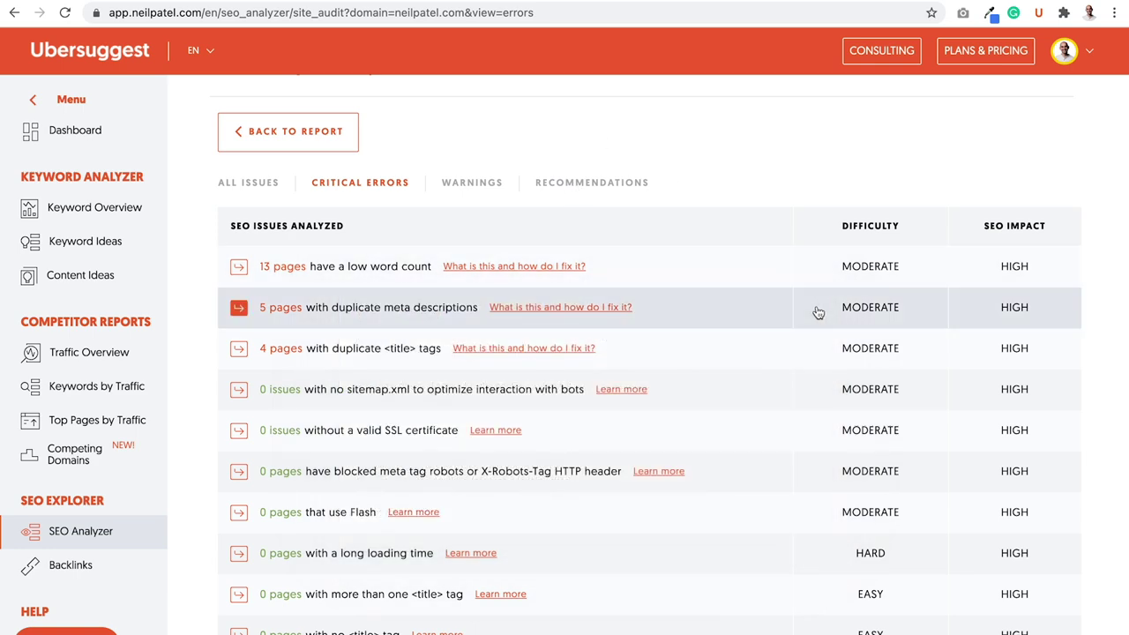
{"action": "left_click", "coordinate": [614, 315]}
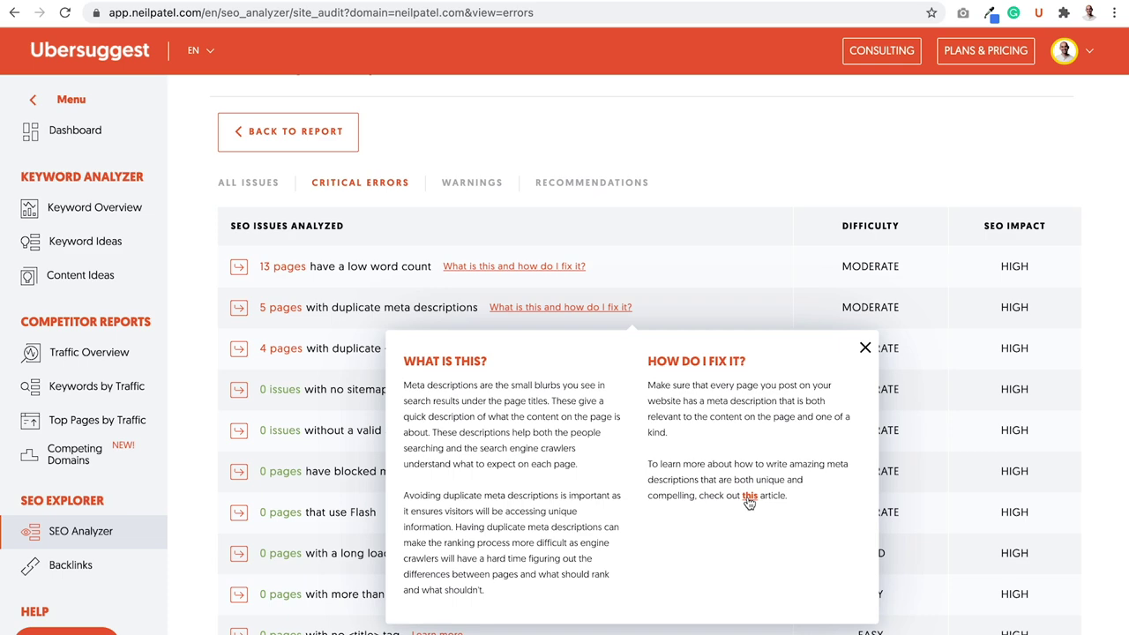
{"action": "left_click", "coordinate": [865, 350]}
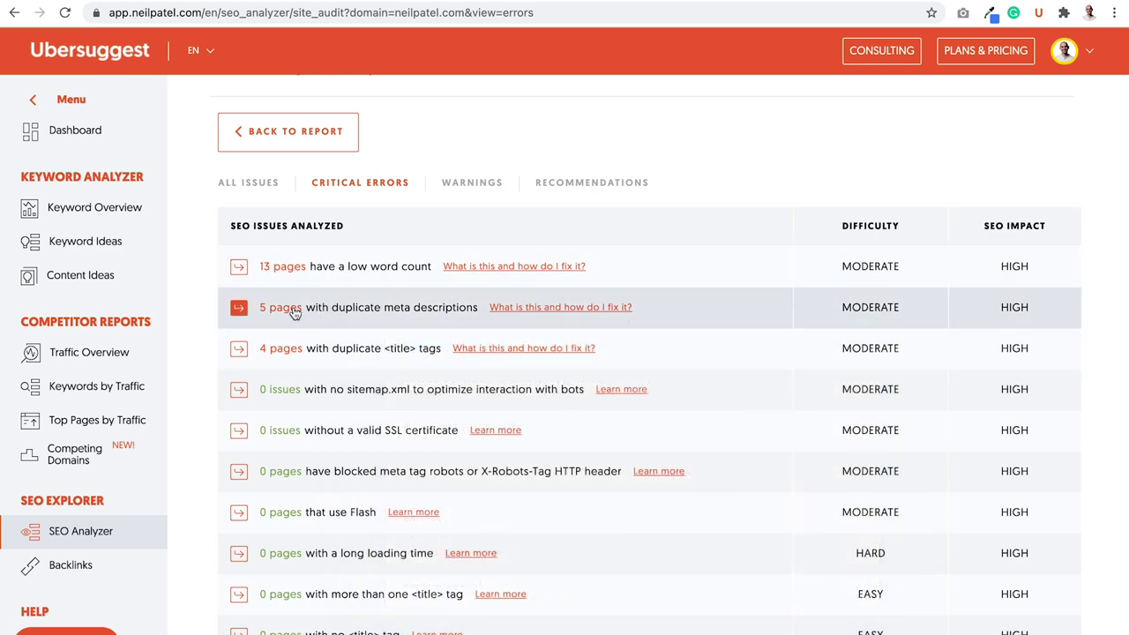
- View the pages sharing each duplicate meta description, expanding both groups of URLs, and return to the SEO issues
{"action": "left_click", "coordinate": [345, 314]}
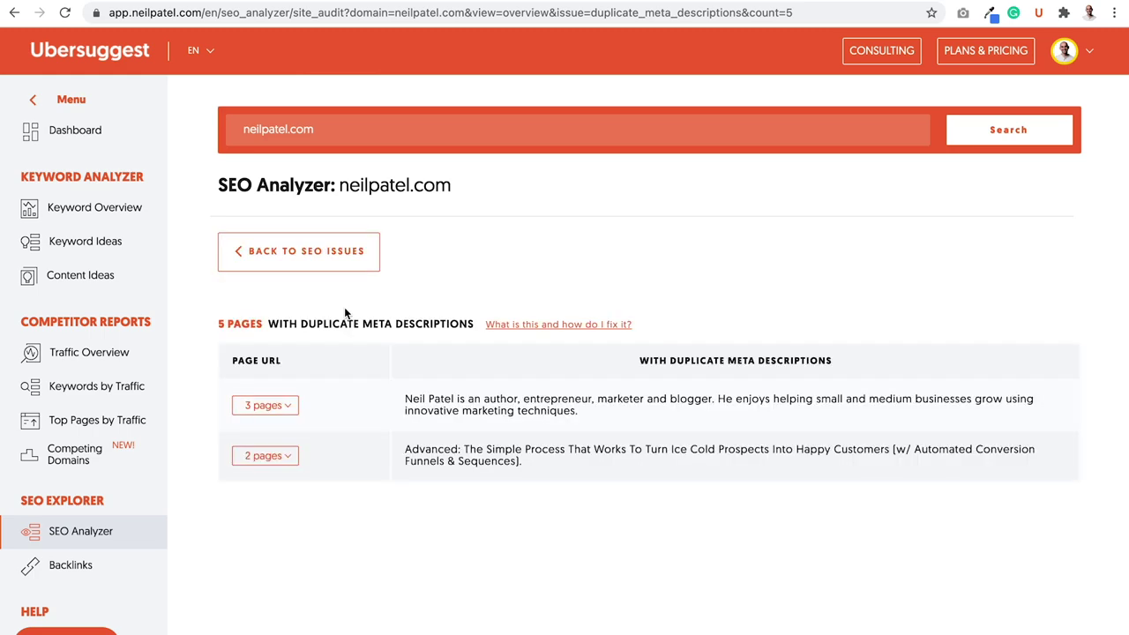
{"action": "left_click", "coordinate": [281, 406]}
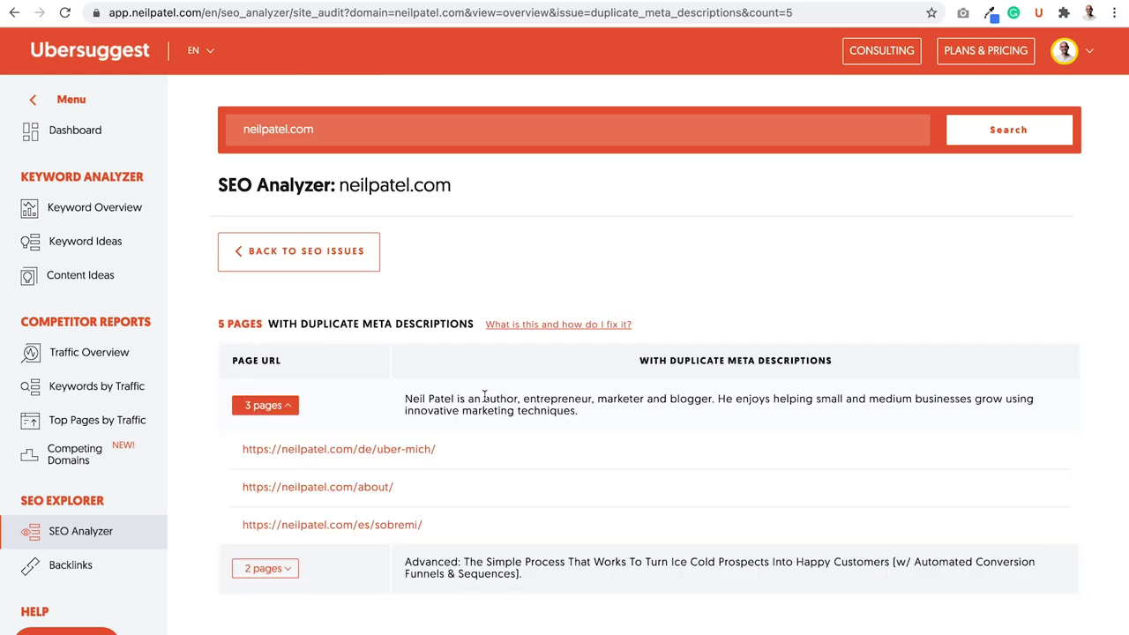
{"action": "left_click", "coordinate": [291, 568]}
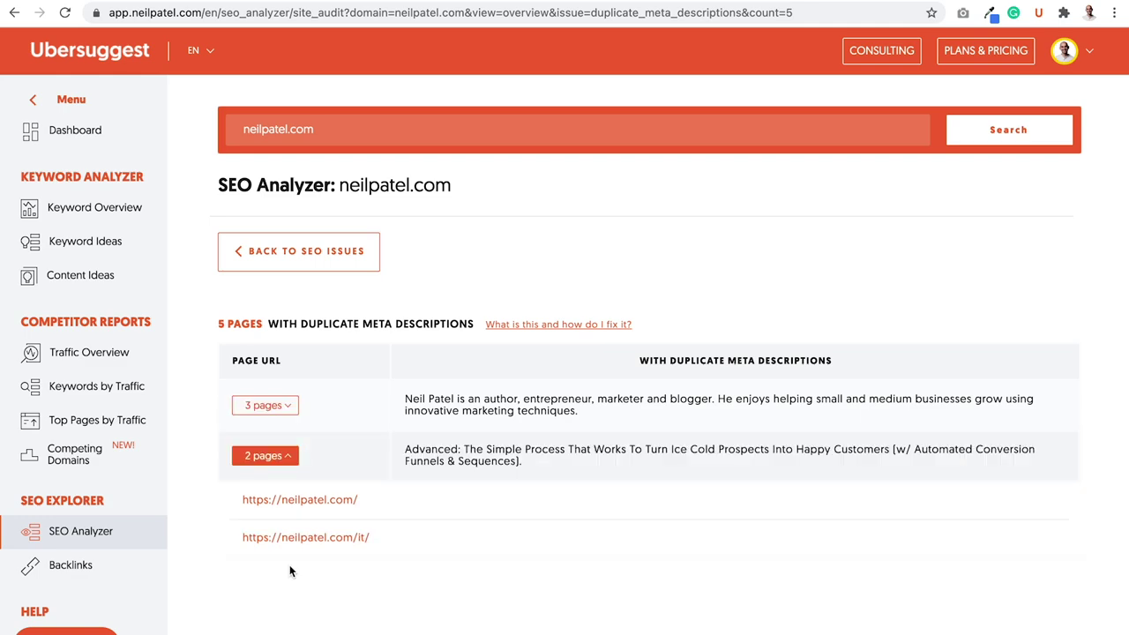
{"action": "left_click", "coordinate": [289, 460]}
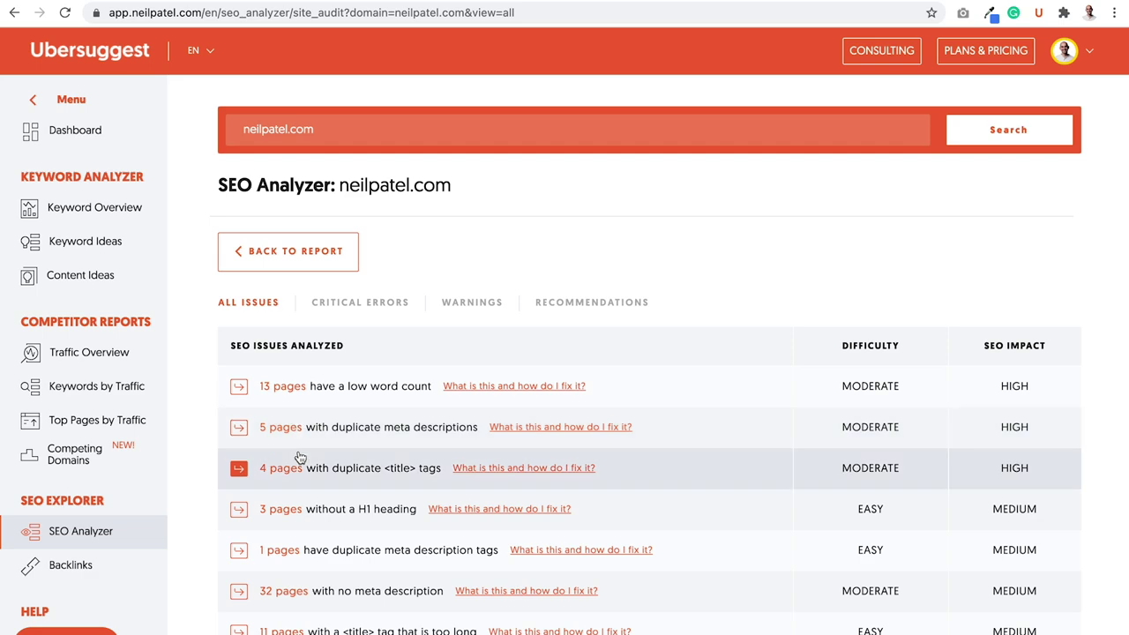
- Filter the issues to critical errors, examine the pages with a low word count, and return to the SEO issues
{"action": "scroll", "coordinate": [340, 308], "scroll_direction": "down", "scroll_amount": 1}
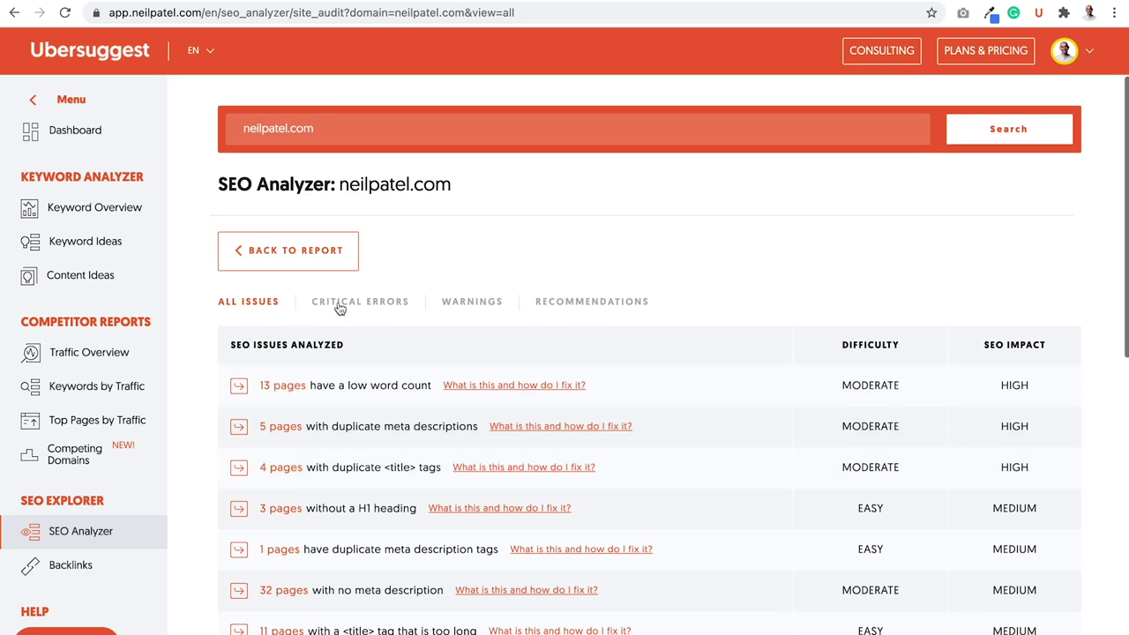
{"action": "left_click", "coordinate": [340, 306]}
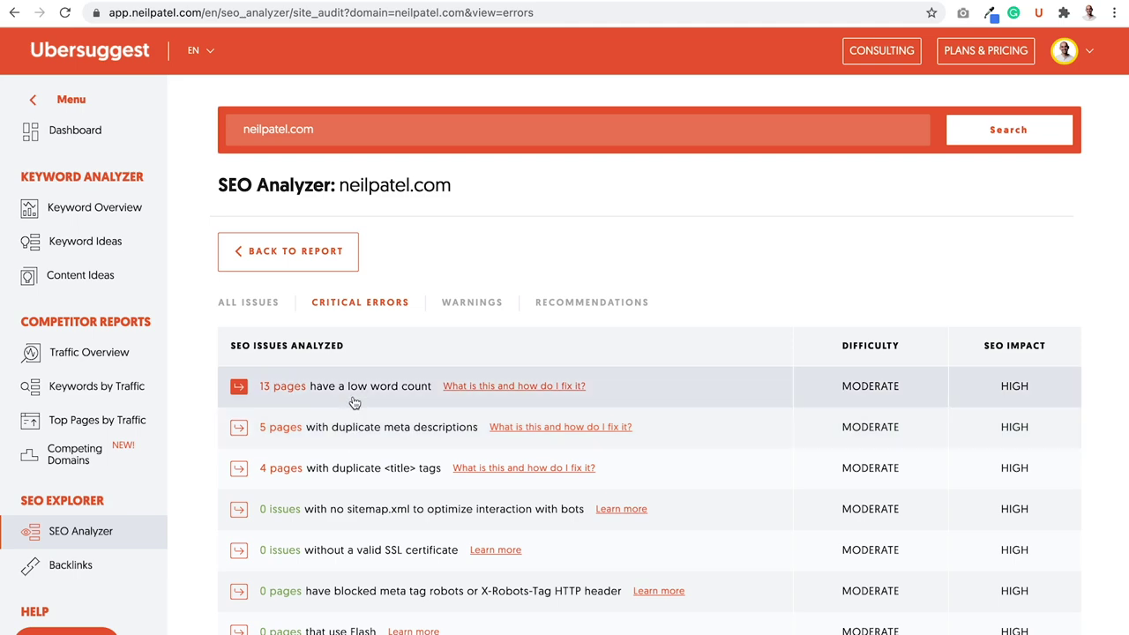
{"action": "left_click", "coordinate": [354, 402]}
{"action": "scroll", "coordinate": [354, 402], "scroll_direction": "down", "scroll_amount": 3}
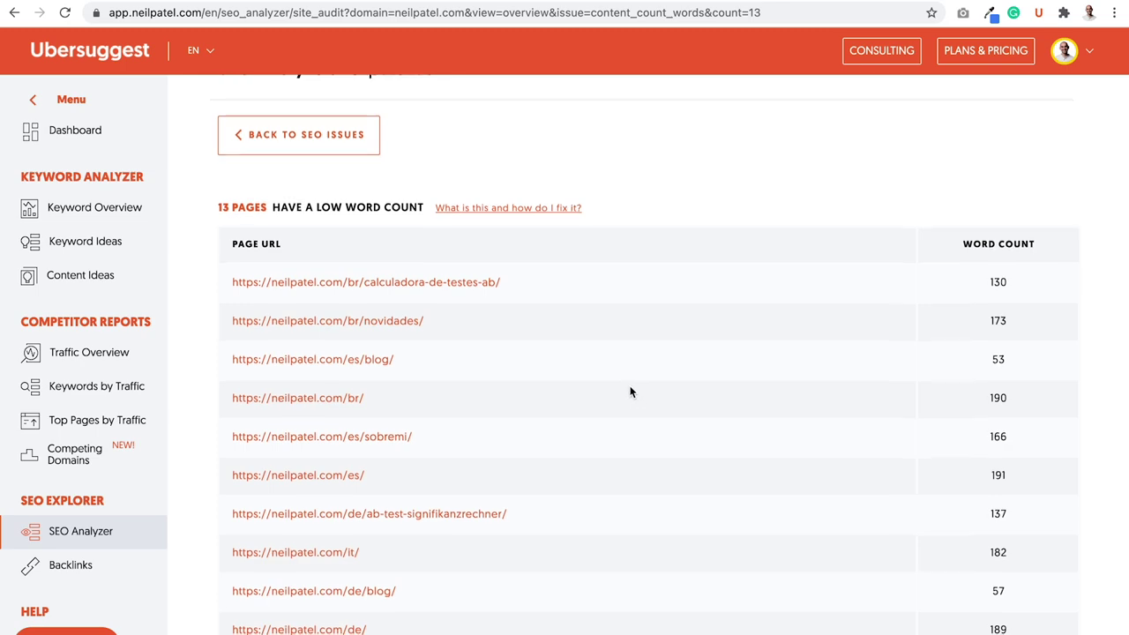
{"action": "scroll", "coordinate": [630, 392], "scroll_direction": "down", "scroll_amount": 2}
{"action": "scroll", "coordinate": [629, 391], "scroll_direction": "up", "scroll_amount": 4}
{"action": "left_click", "coordinate": [359, 216]}
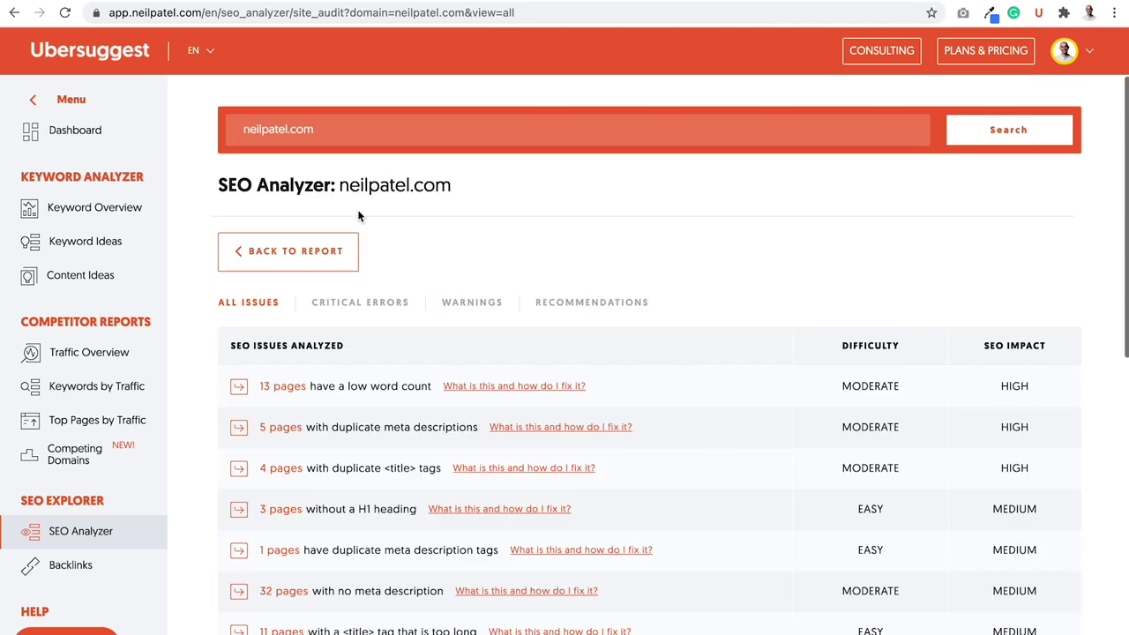
- Review the issues by category: critical errors, warnings and recommendations
{"action": "left_click", "coordinate": [358, 308]}
{"action": "left_click", "coordinate": [476, 303]}
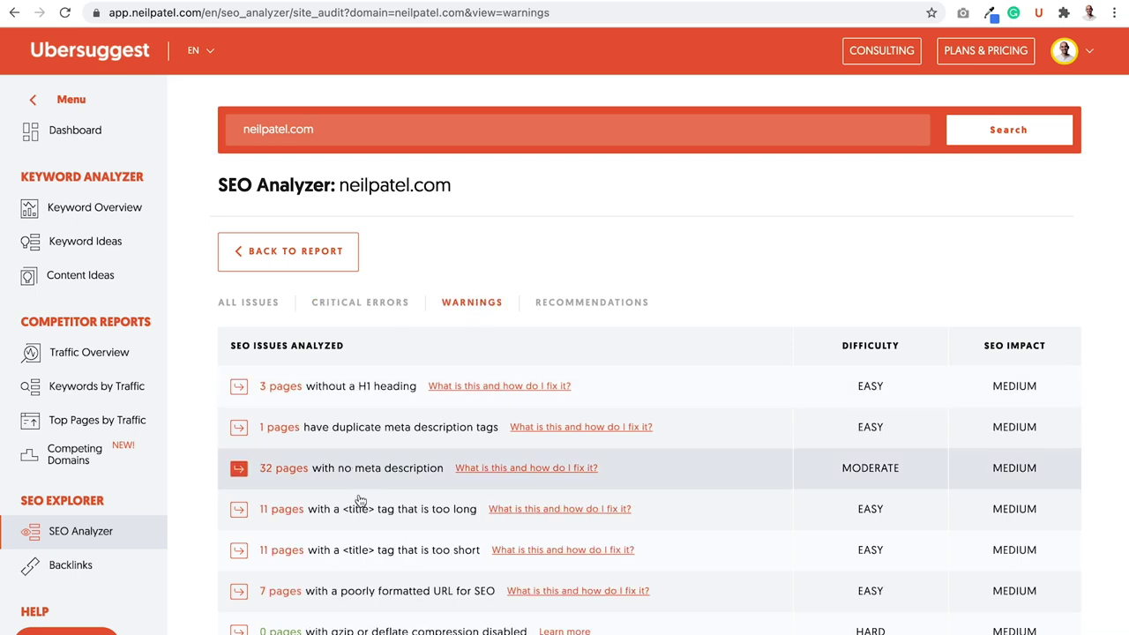
{"action": "scroll", "coordinate": [366, 540], "scroll_direction": "down", "scroll_amount": 1}
{"action": "left_click", "coordinate": [598, 256]}
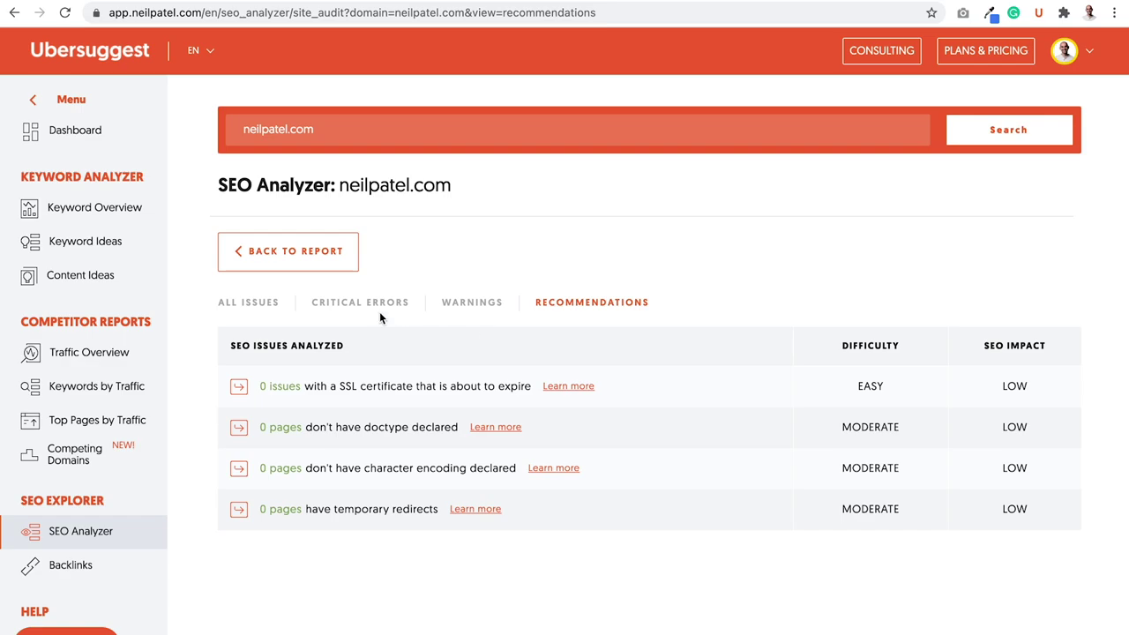
- Return to the report overview and read the site speed breakdown, including the estimated input latency explanations for mobile and desktop
{"action": "left_click", "coordinate": [328, 264]}
{"action": "scroll", "coordinate": [555, 413], "scroll_direction": "down", "scroll_amount": 7}
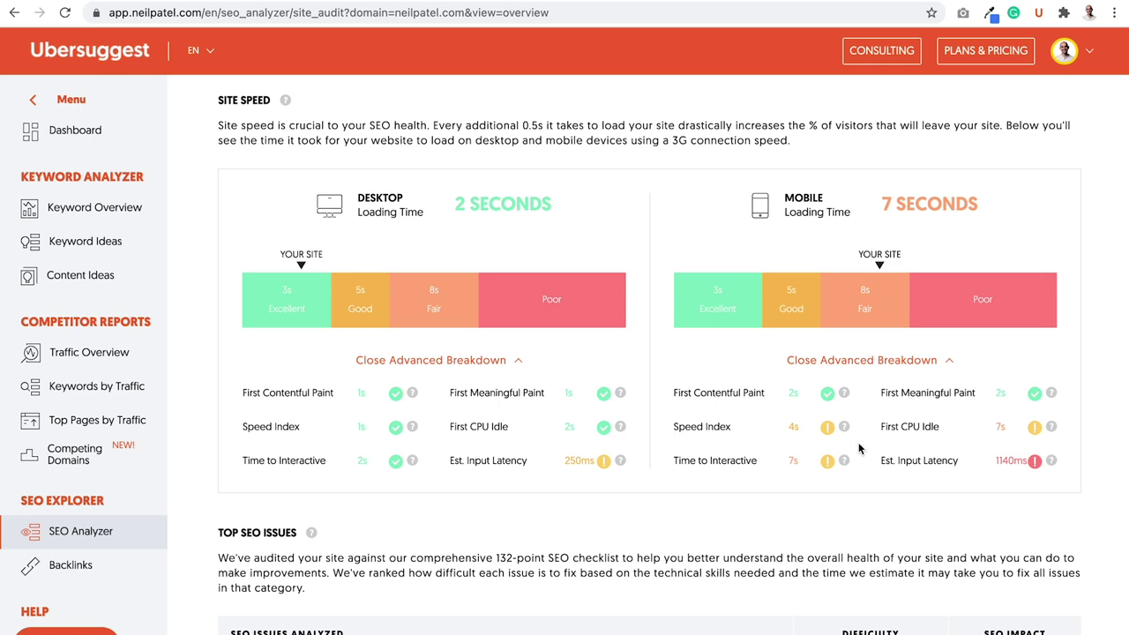
{"action": "mouse_move", "coordinate": [844, 429]}
{"action": "mouse_move", "coordinate": [1052, 461]}
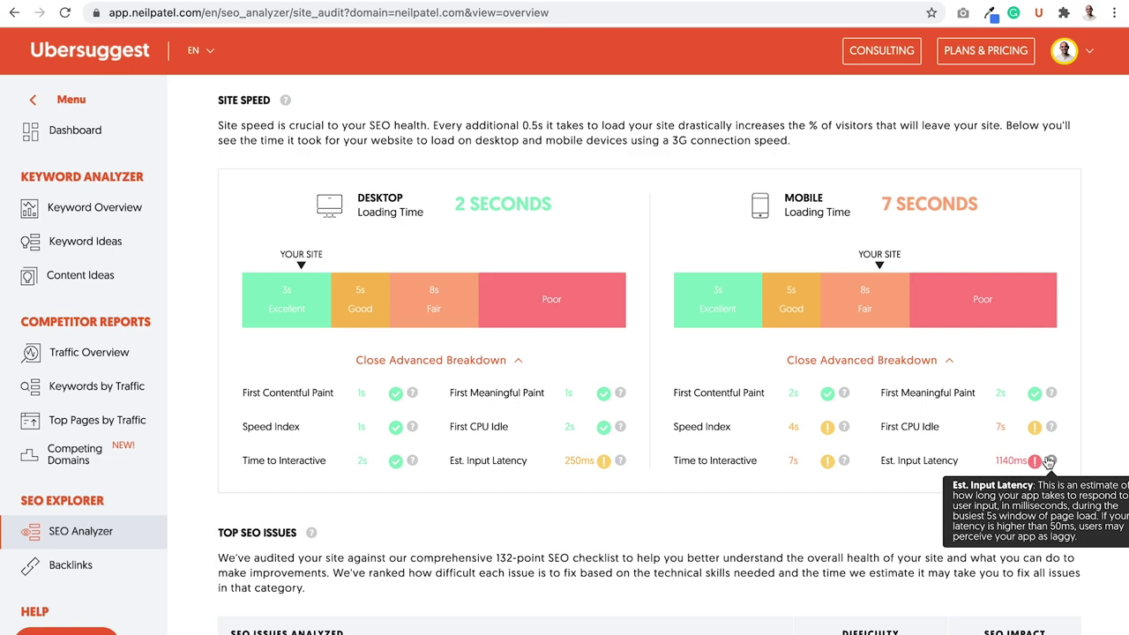
{"action": "scroll", "coordinate": [811, 526], "scroll_direction": "down", "scroll_amount": 3}
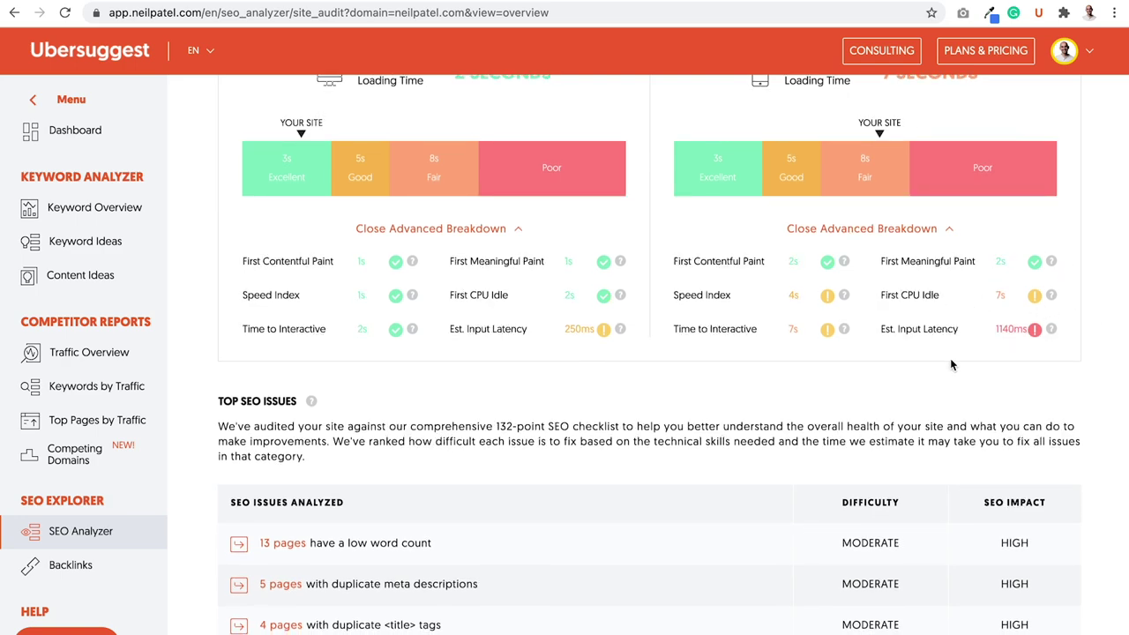
{"action": "scroll", "coordinate": [950, 358], "scroll_direction": "up", "scroll_amount": 2}
{"action": "mouse_move", "coordinate": [623, 395]}
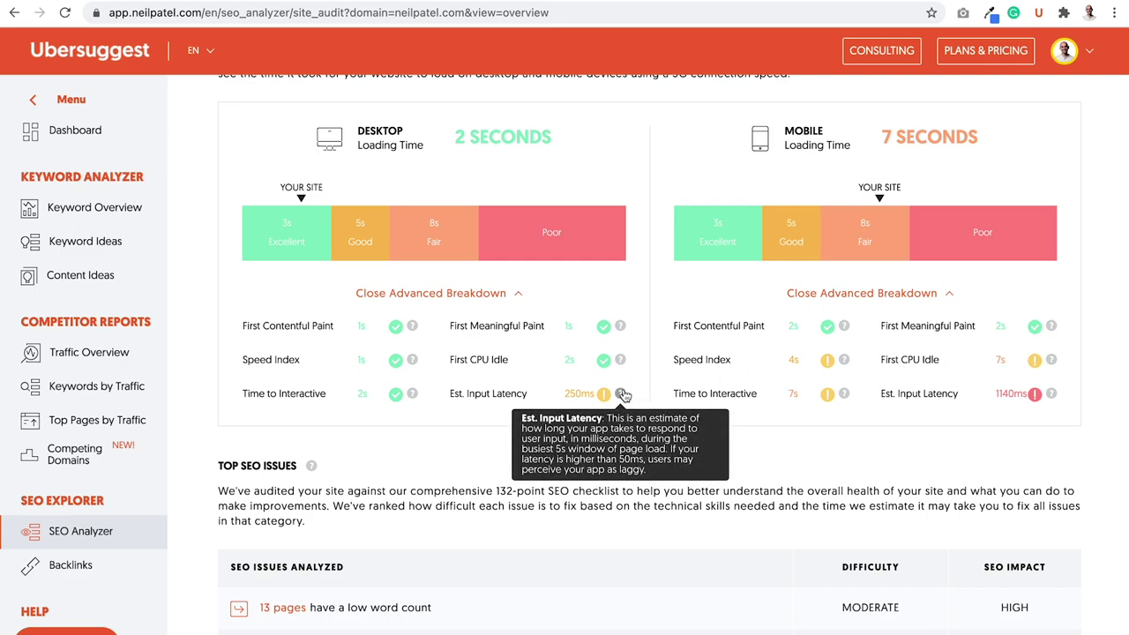
{"action": "scroll", "coordinate": [634, 398], "scroll_direction": "down", "scroll_amount": 3}
- Start a recrawl of neilpatel.com from the SEO Analyzer report
{"action": "scroll", "coordinate": [633, 398], "scroll_direction": "up", "scroll_amount": 5}
{"action": "scroll", "coordinate": [633, 404], "scroll_direction": "up", "scroll_amount": 10}
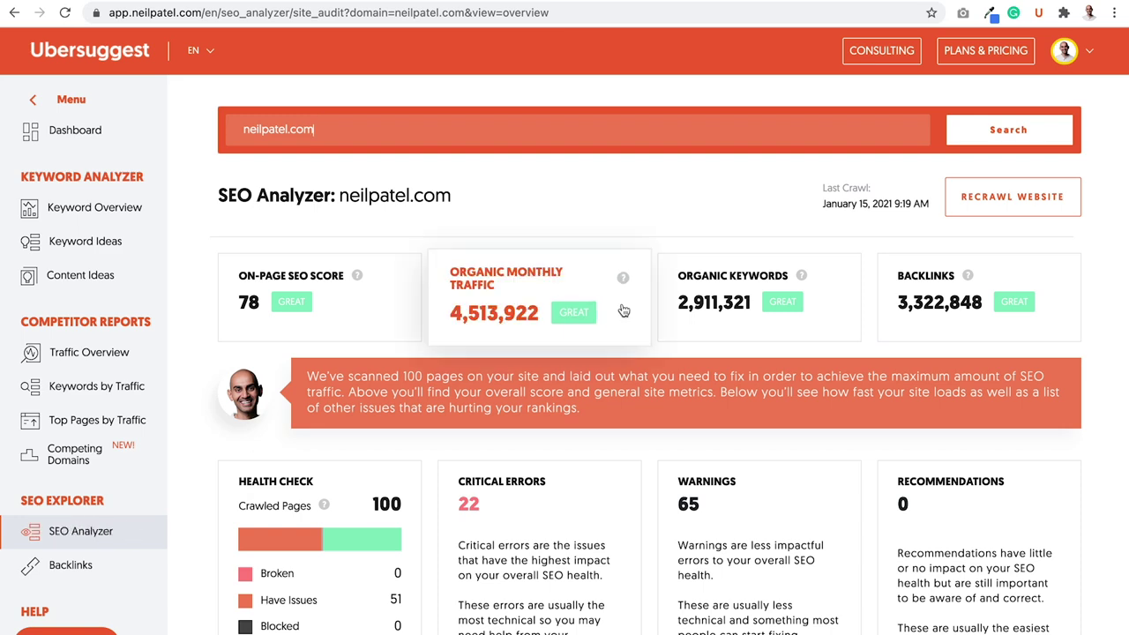
{"action": "left_click", "coordinate": [973, 212]}
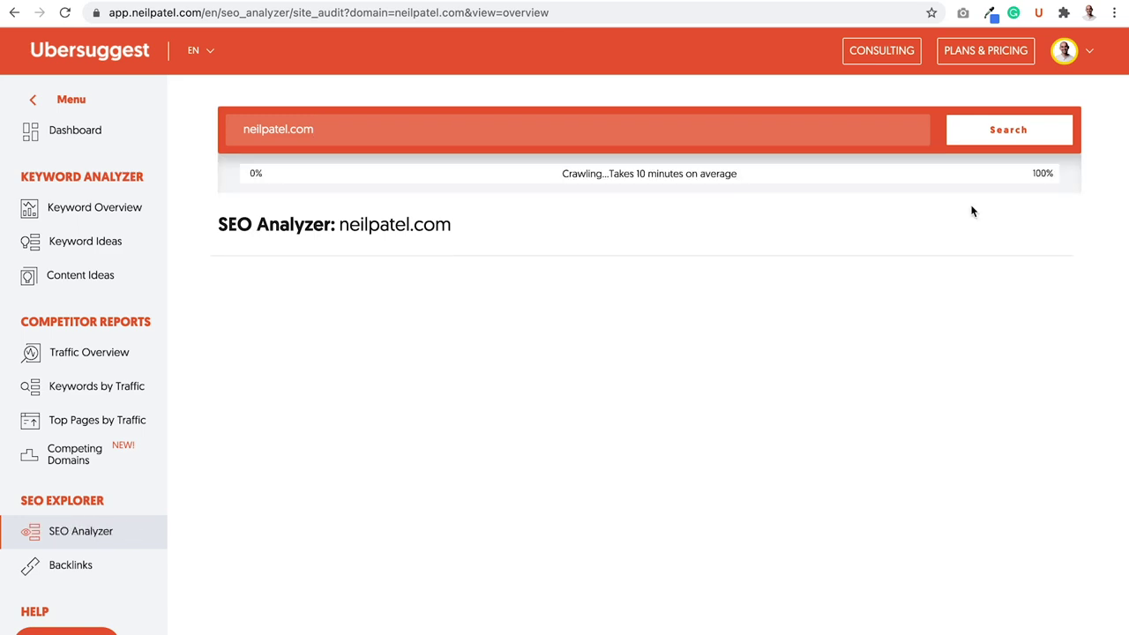